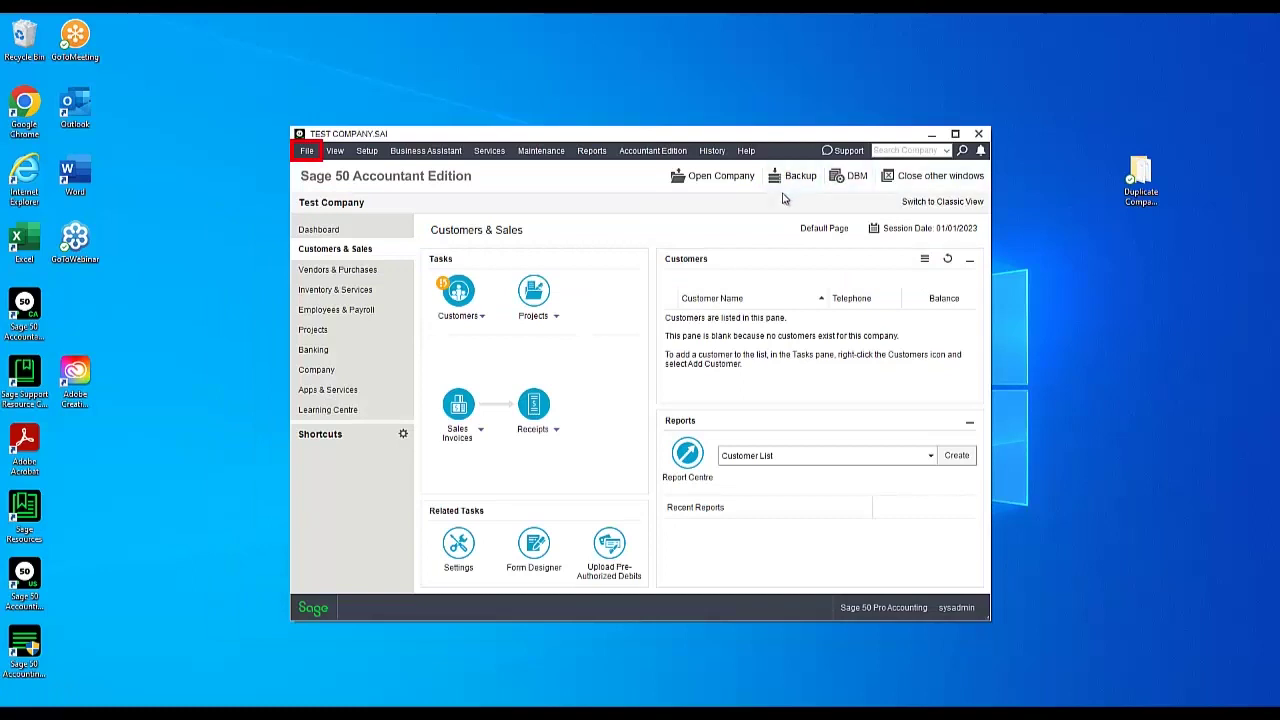
Step: Open the Documents\Test Company folder in File Explorer via the company file's Properties location link
left_click(303, 152)
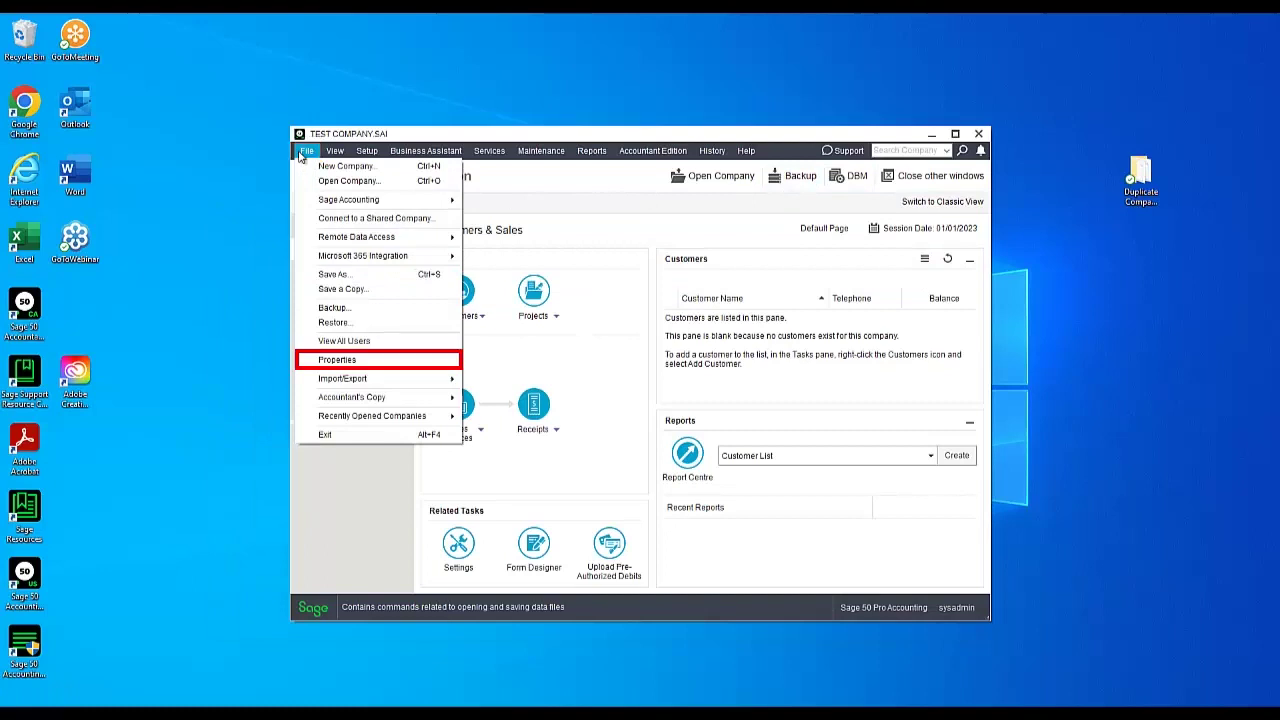
left_click(358, 365)
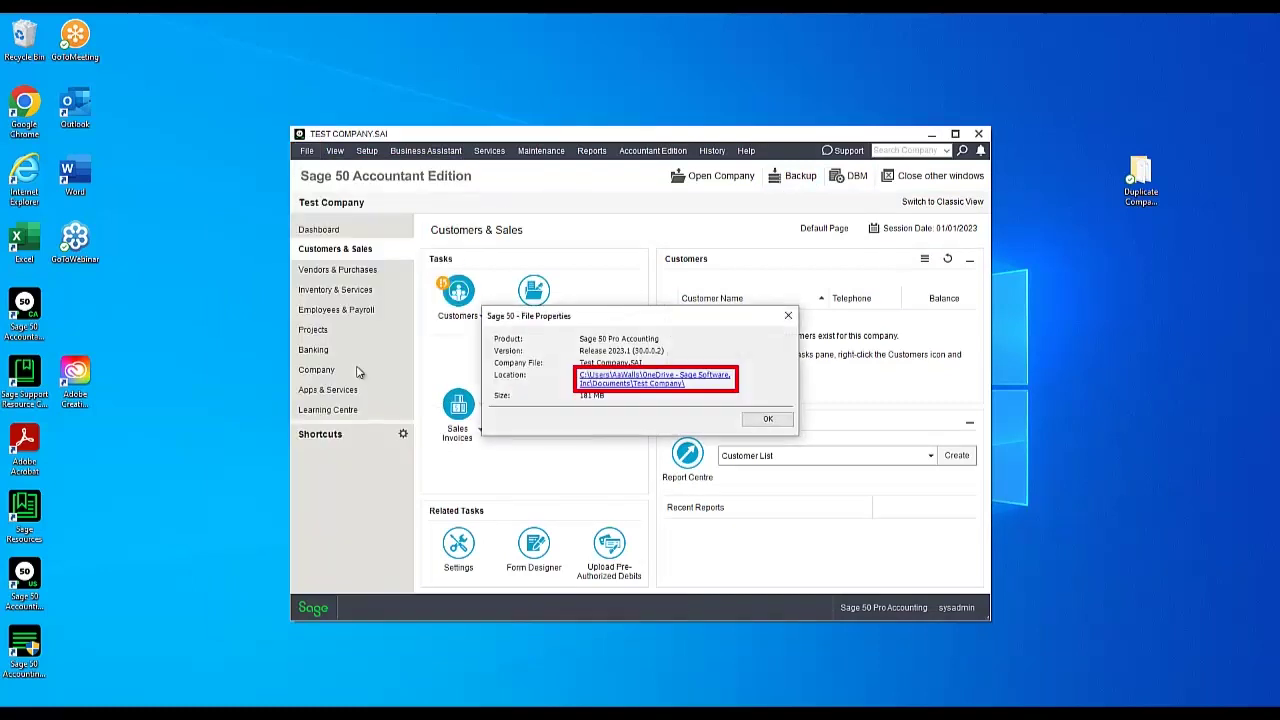
left_click(614, 379)
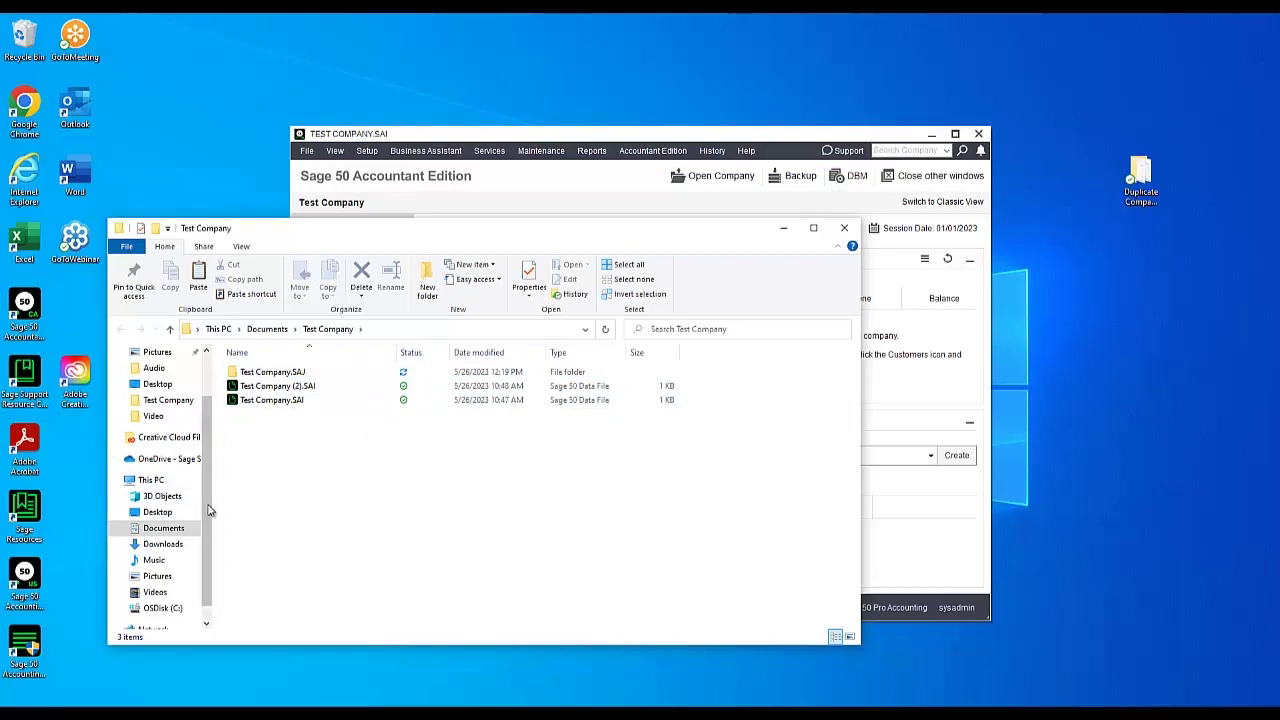
Step: Go to This PC > OSDisk (C:) > sage and select DUPLICATES IN THE.SAI
left_click(166, 484)
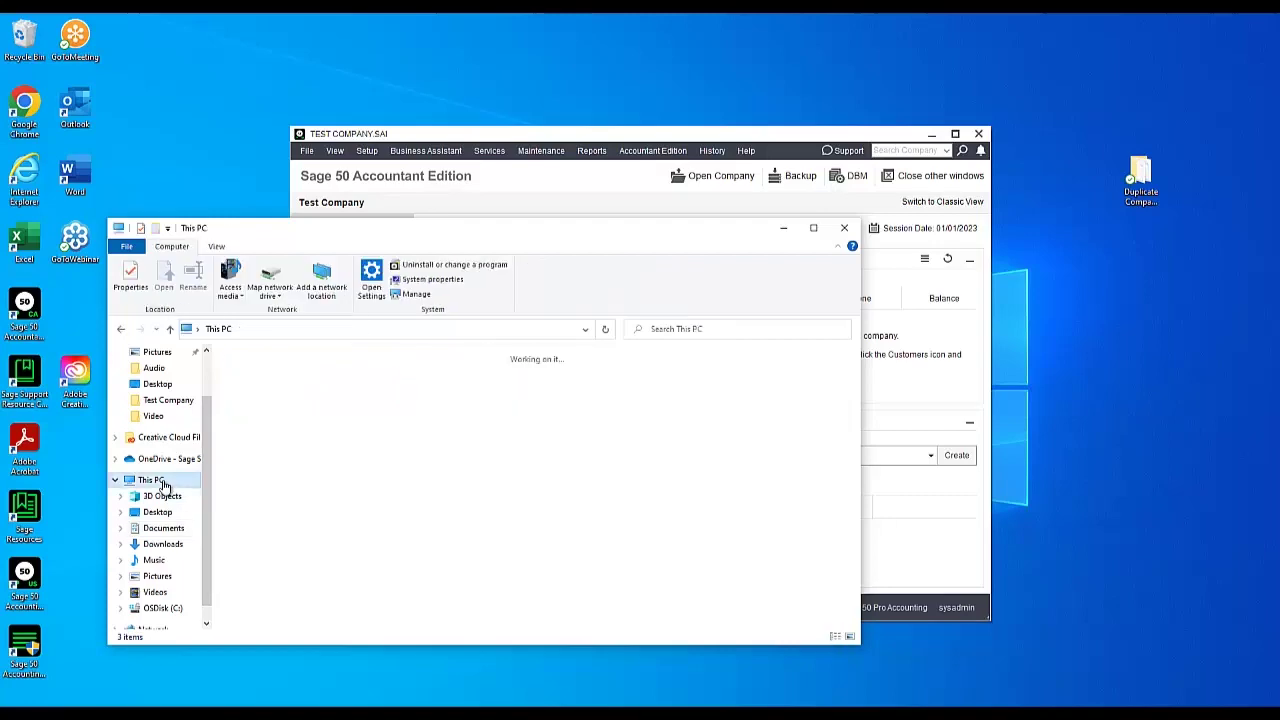
double_click(337, 527)
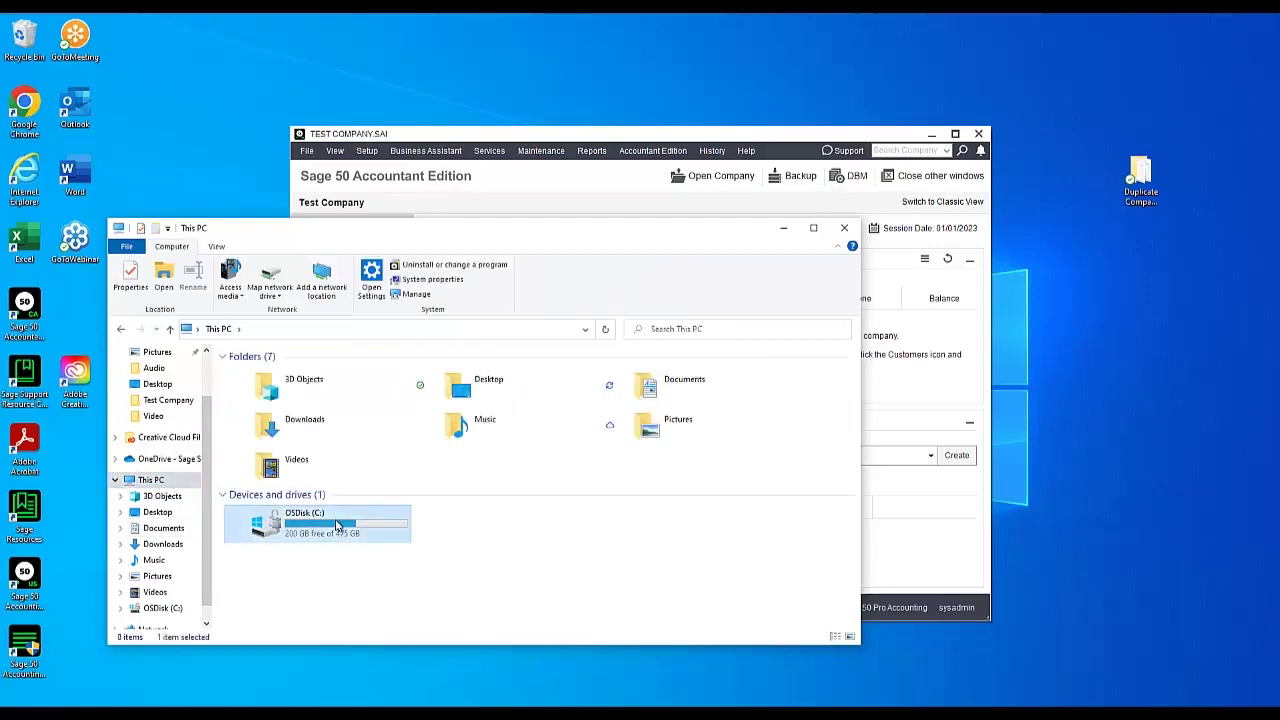
scroll(335, 527, "down", 2)
scroll(335, 527, "down", 1)
scroll(335, 527, "down", 1)
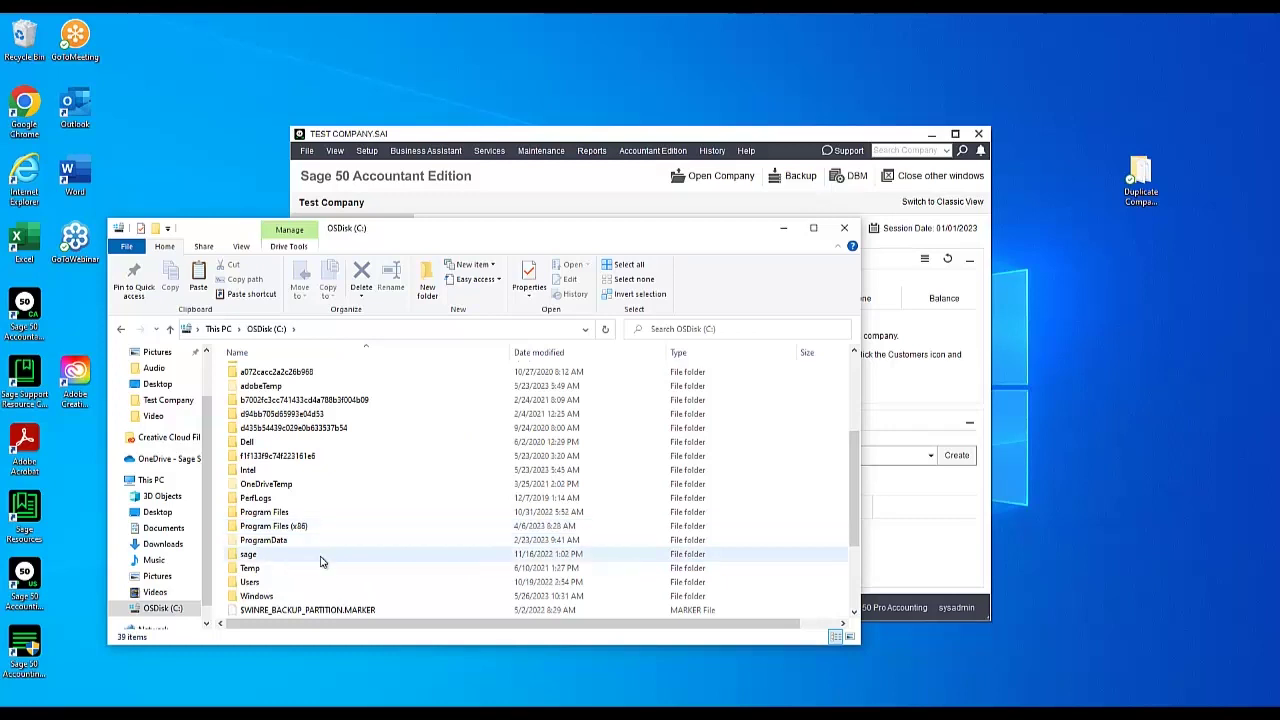
double_click(319, 556)
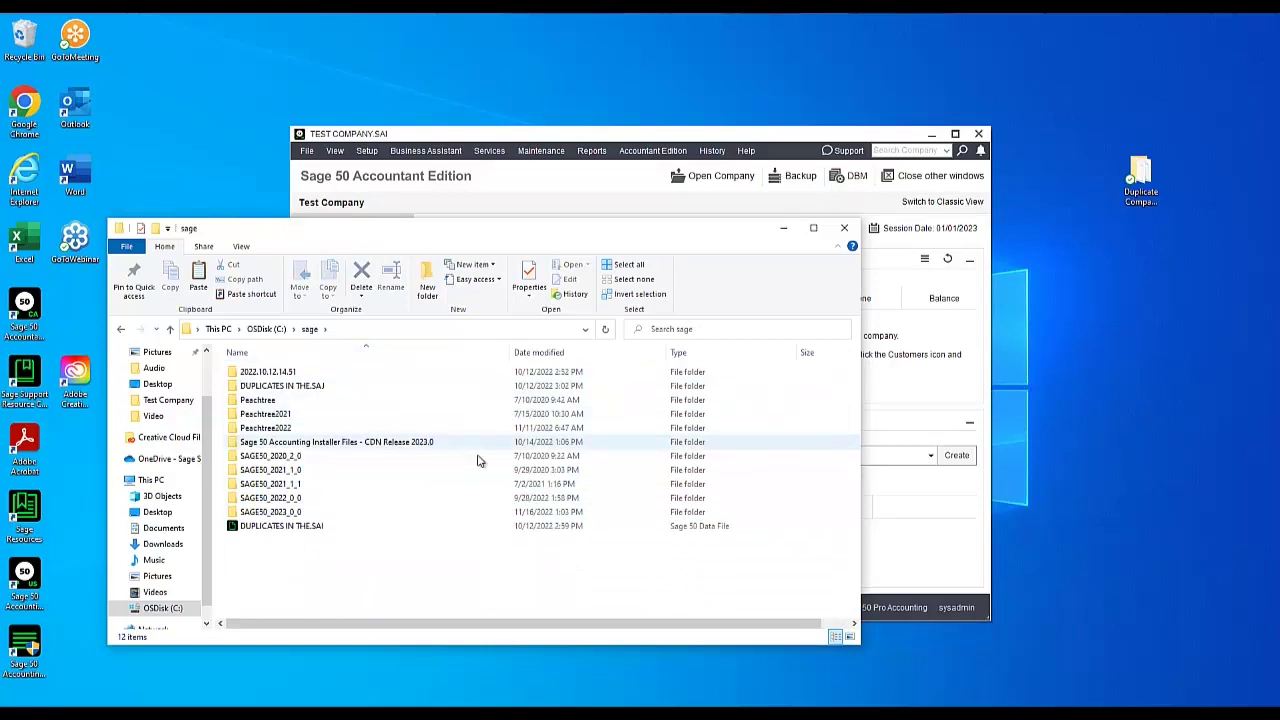
left_click(459, 528)
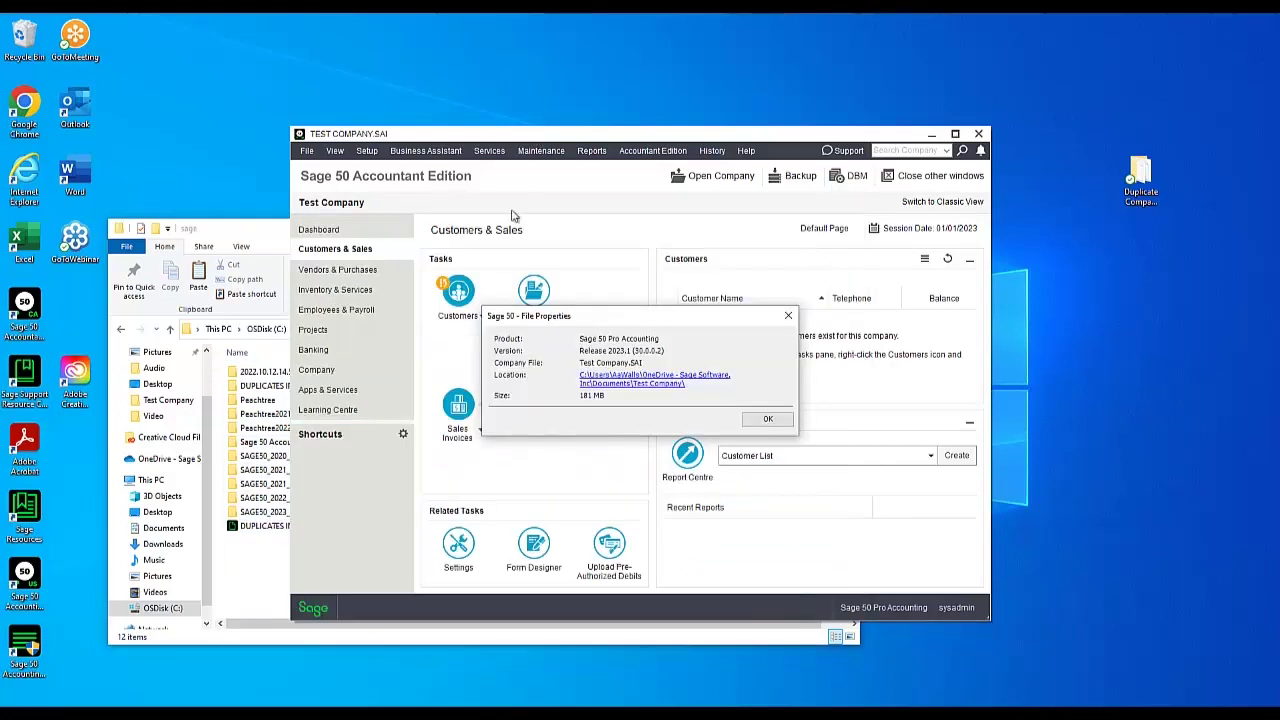
Step: Close Sage 50 without making a backup so the company files are free
left_click(606, 372)
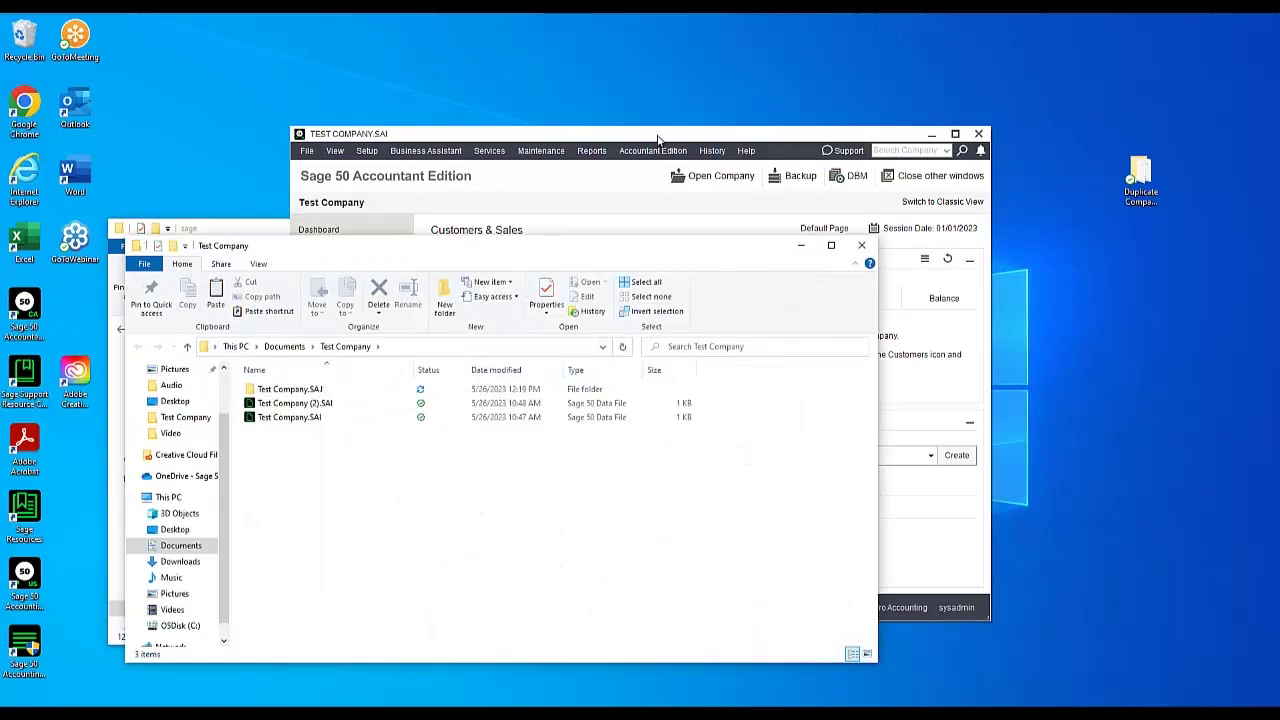
left_click(660, 139)
left_click(767, 421)
left_click(979, 134)
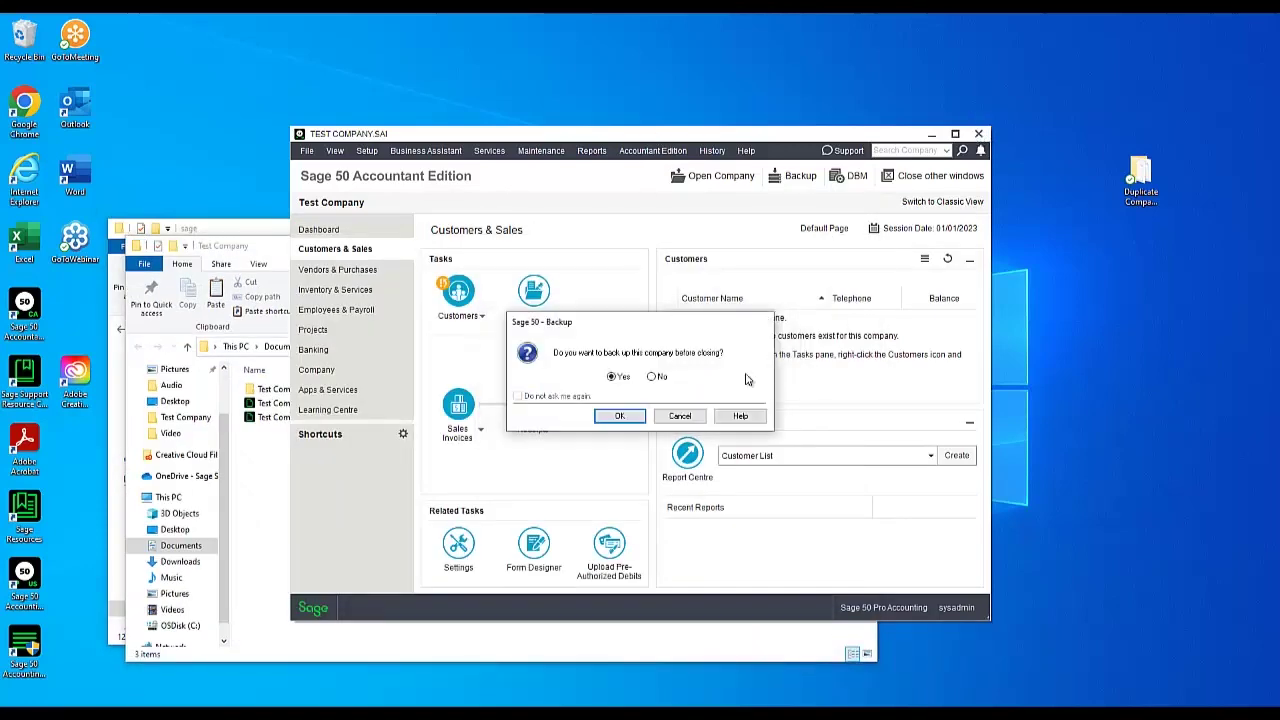
left_click(654, 376)
left_click(617, 414)
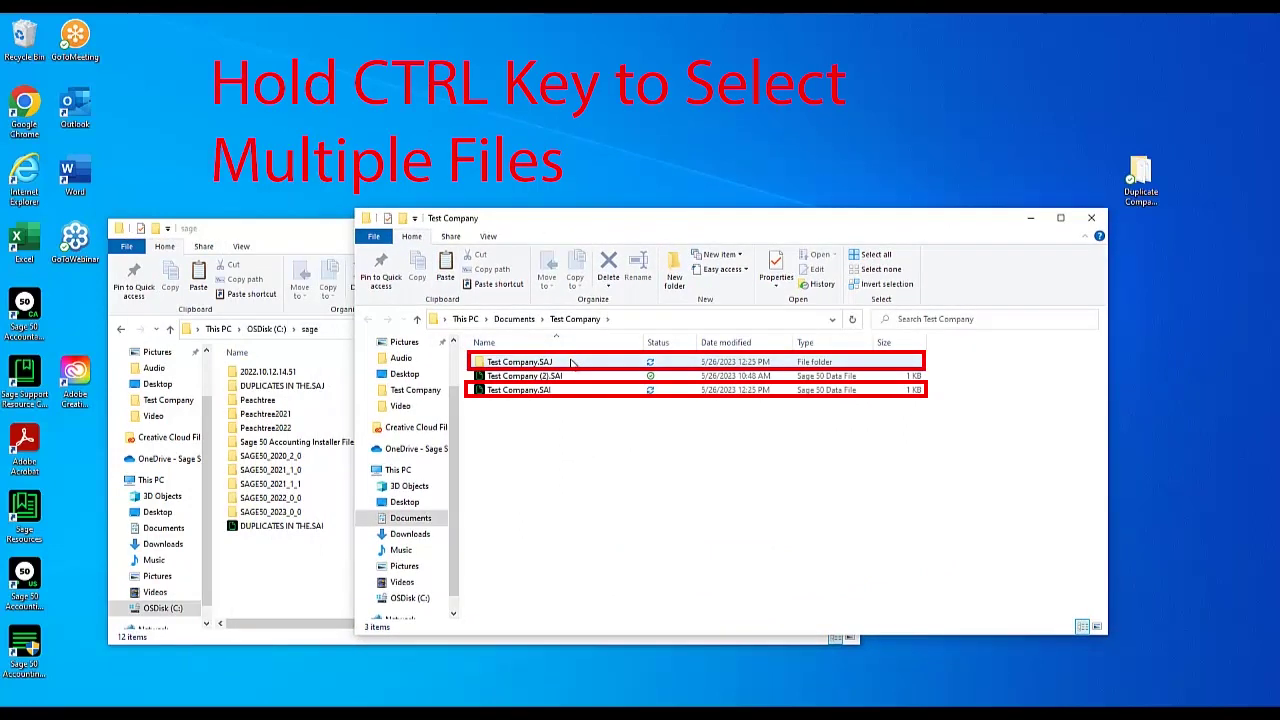
Step: Copy Test Company.SAJ and Test Company.SAI into the C:\sage folder
left_click(571, 363)
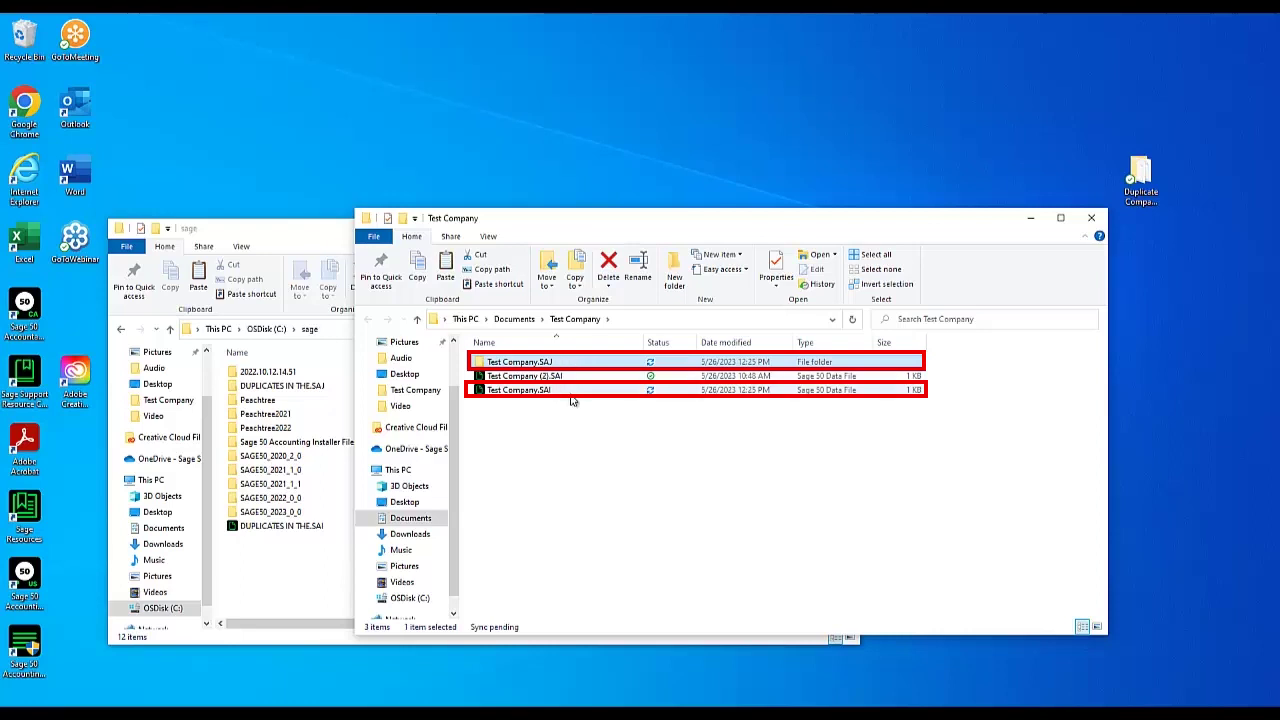
left_click(572, 396, "ctrl")
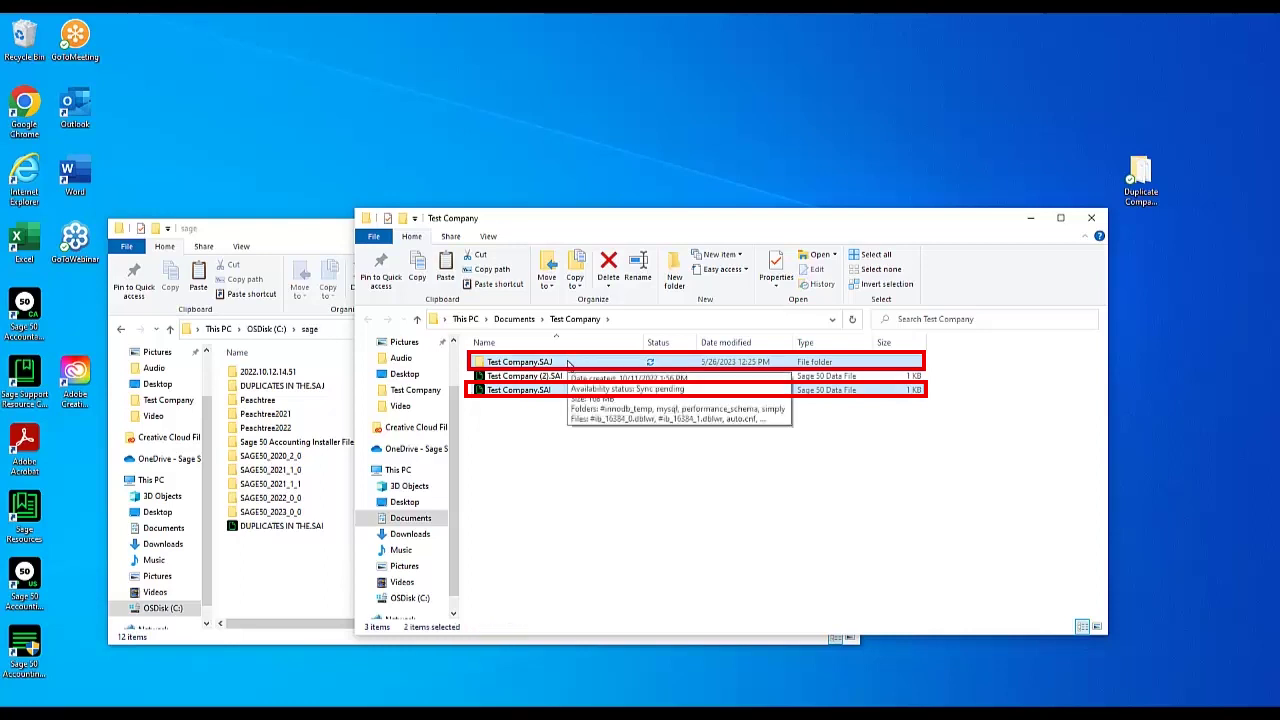
right_click(568, 364)
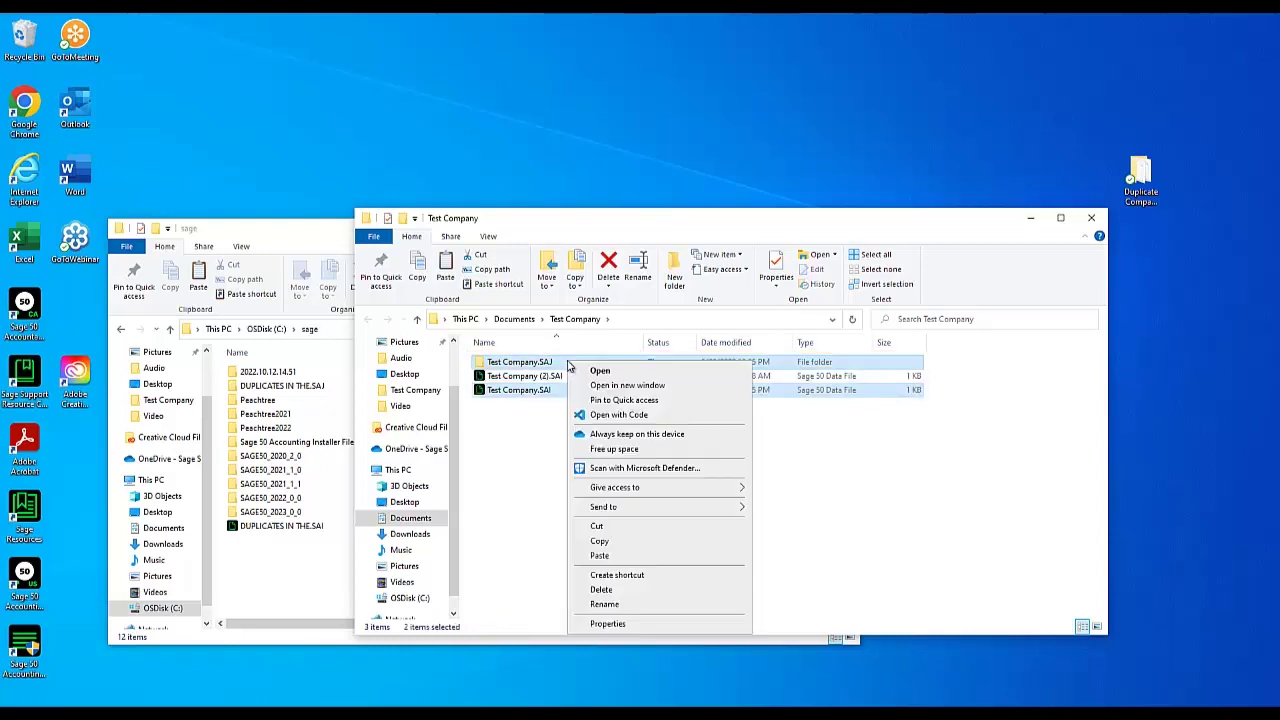
left_click(605, 545)
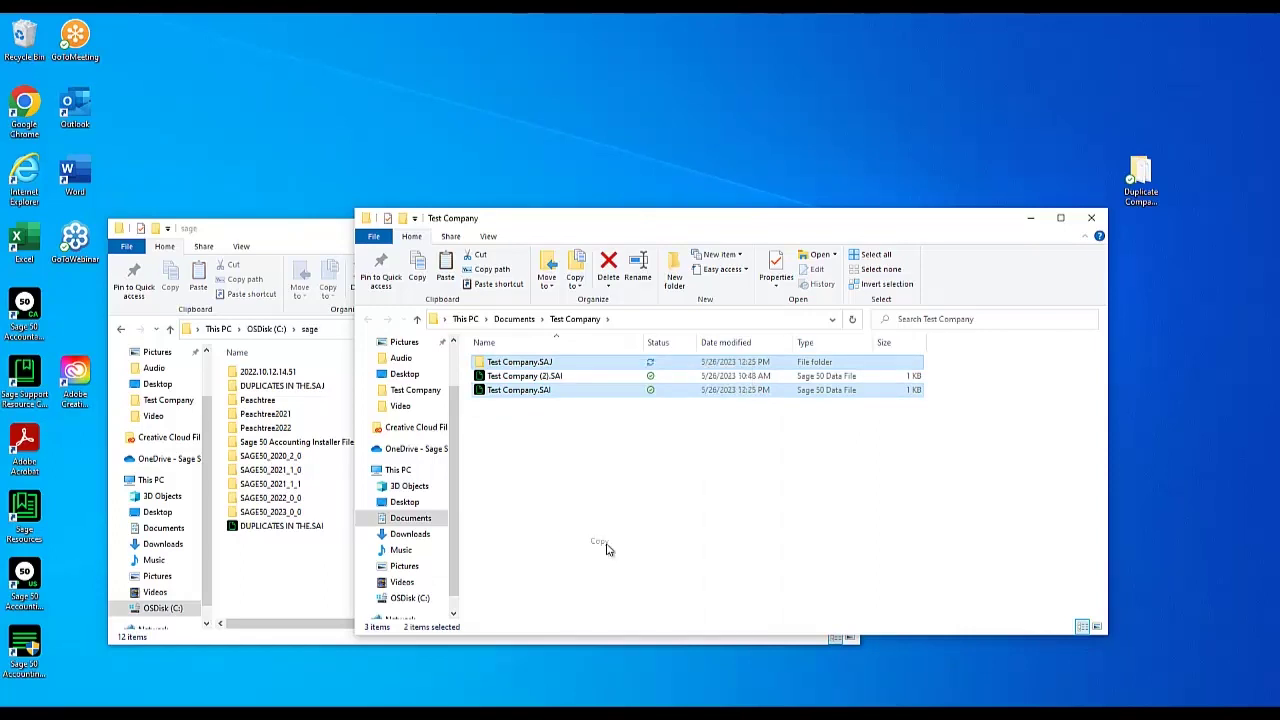
left_click(298, 234)
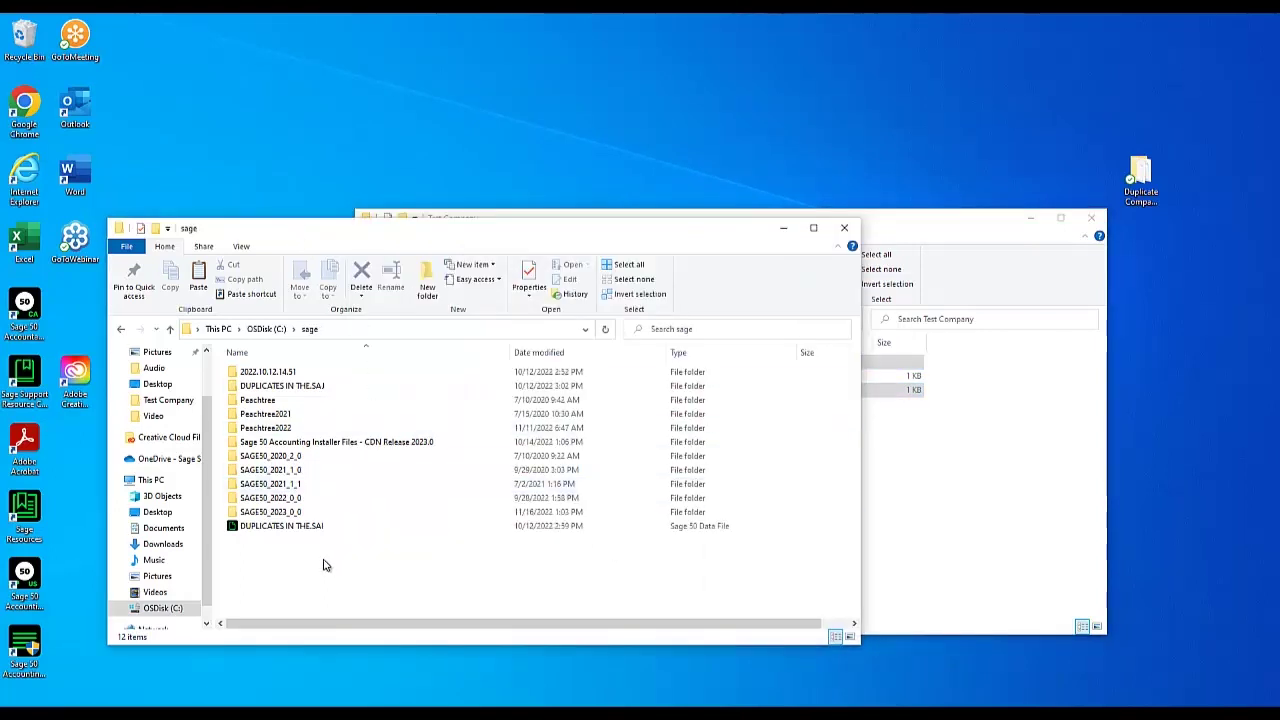
right_click(323, 564)
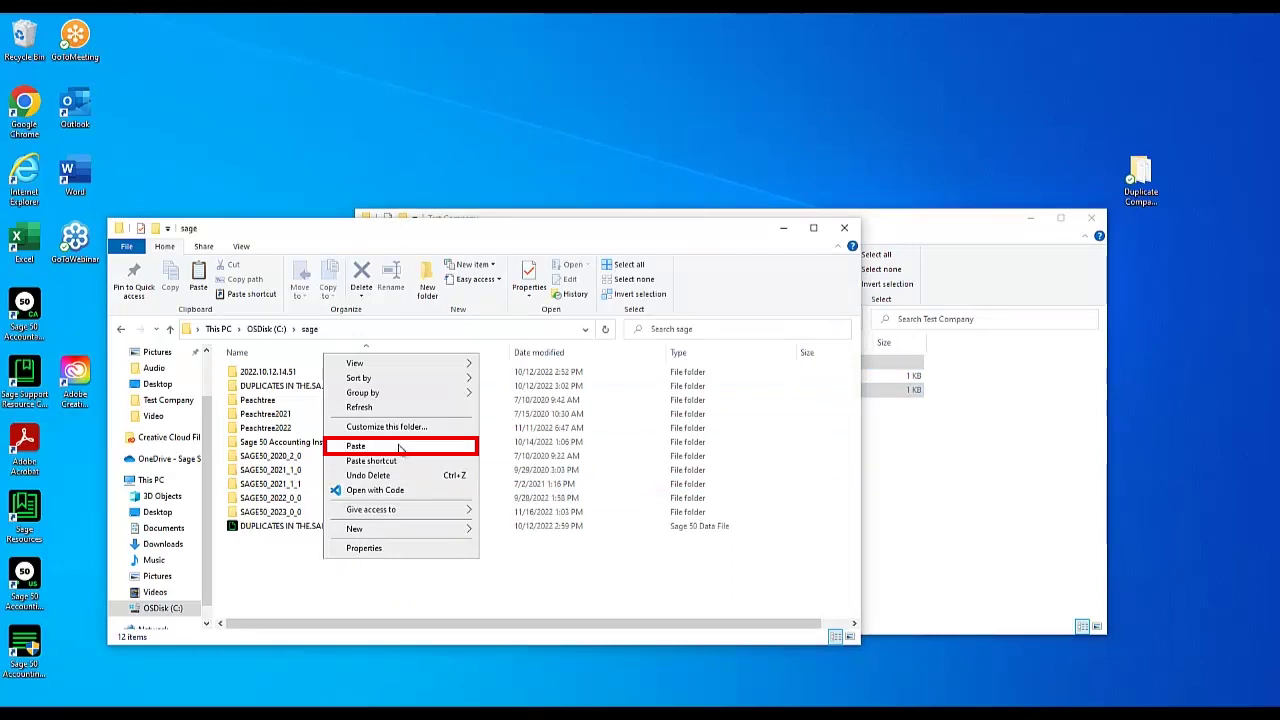
left_click(400, 446)
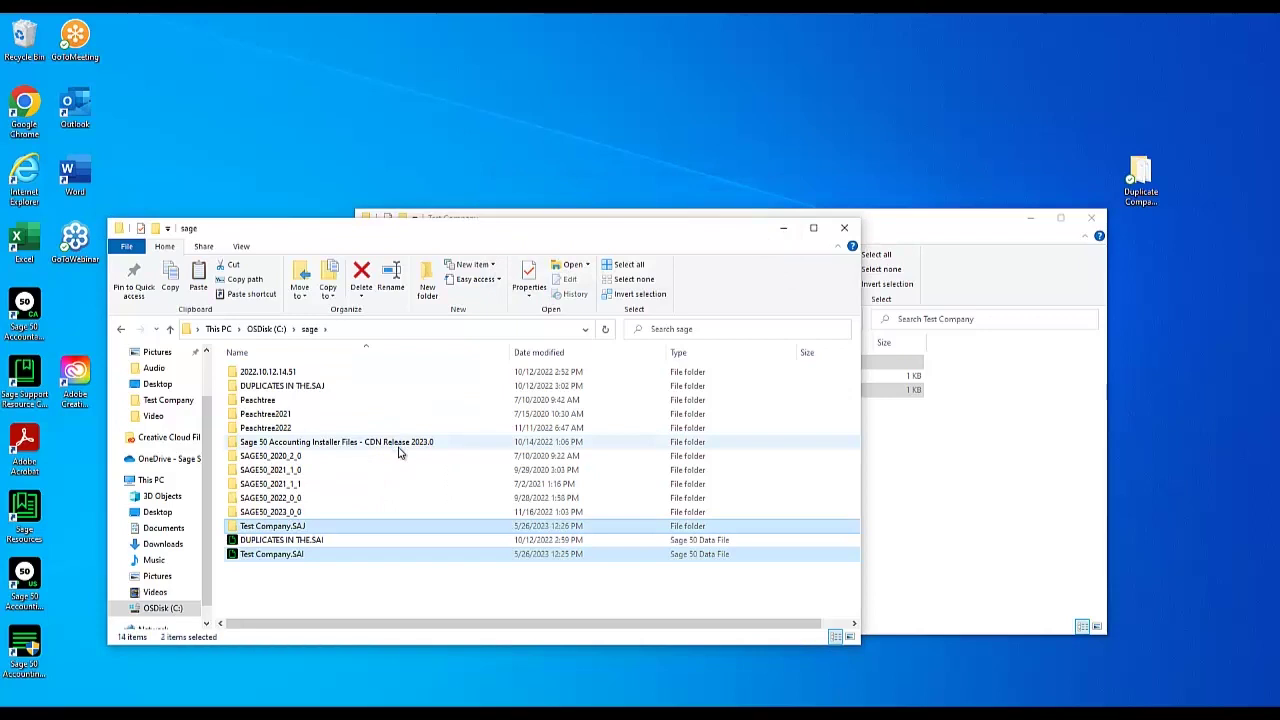
Step: Close the extra Explorer window, relaunch Sage 50 and open C:\sage\Test Company.SAI
left_click(1093, 220)
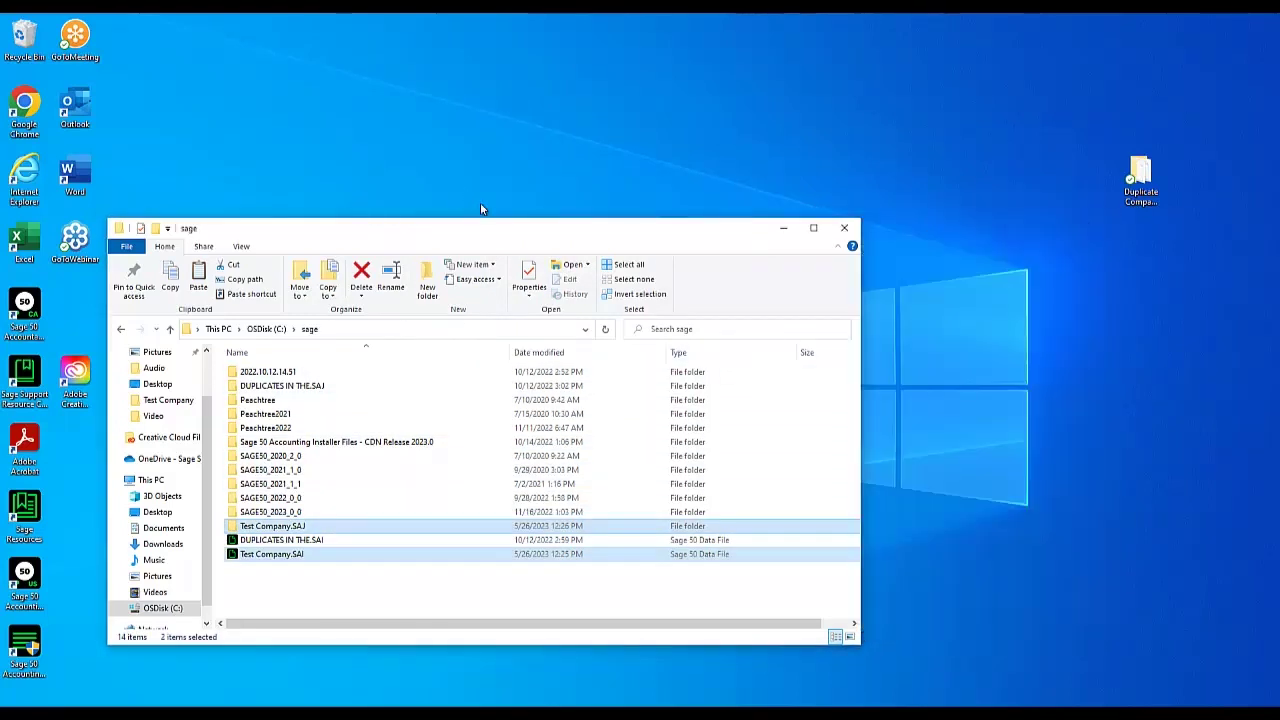
double_click(28, 308)
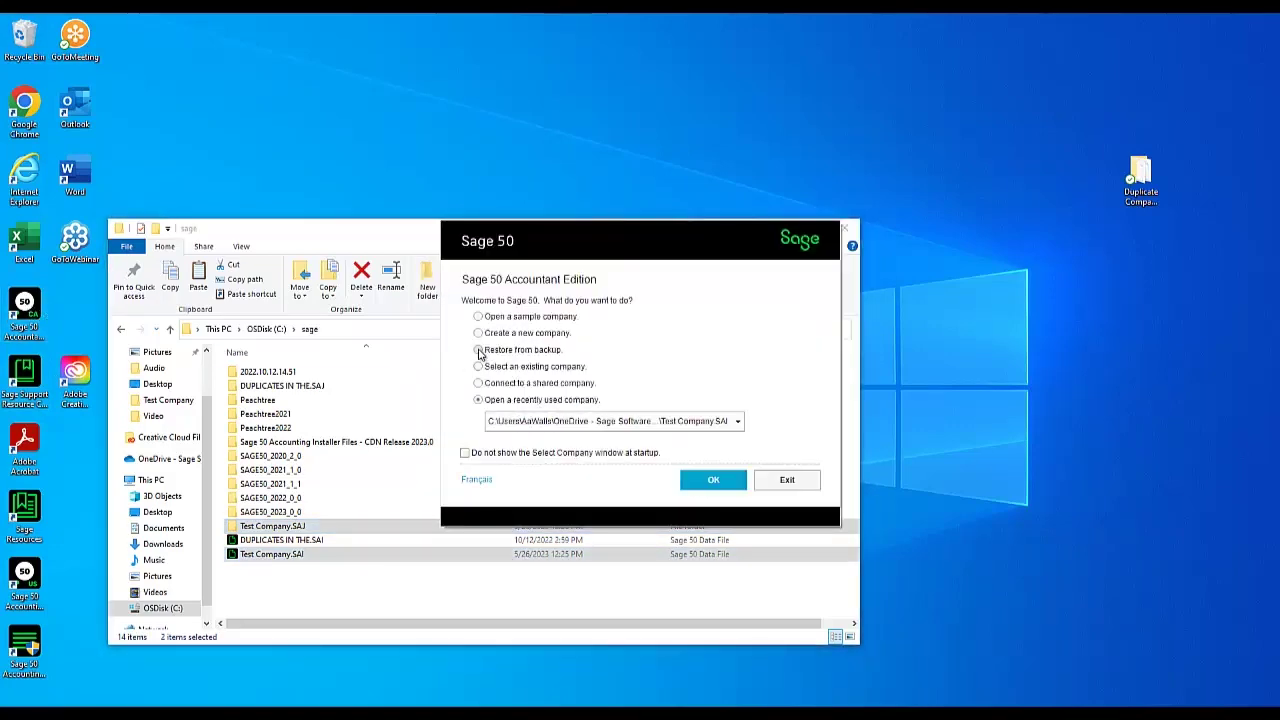
left_click(480, 369)
left_click(712, 478)
left_click(174, 285)
left_click(186, 435)
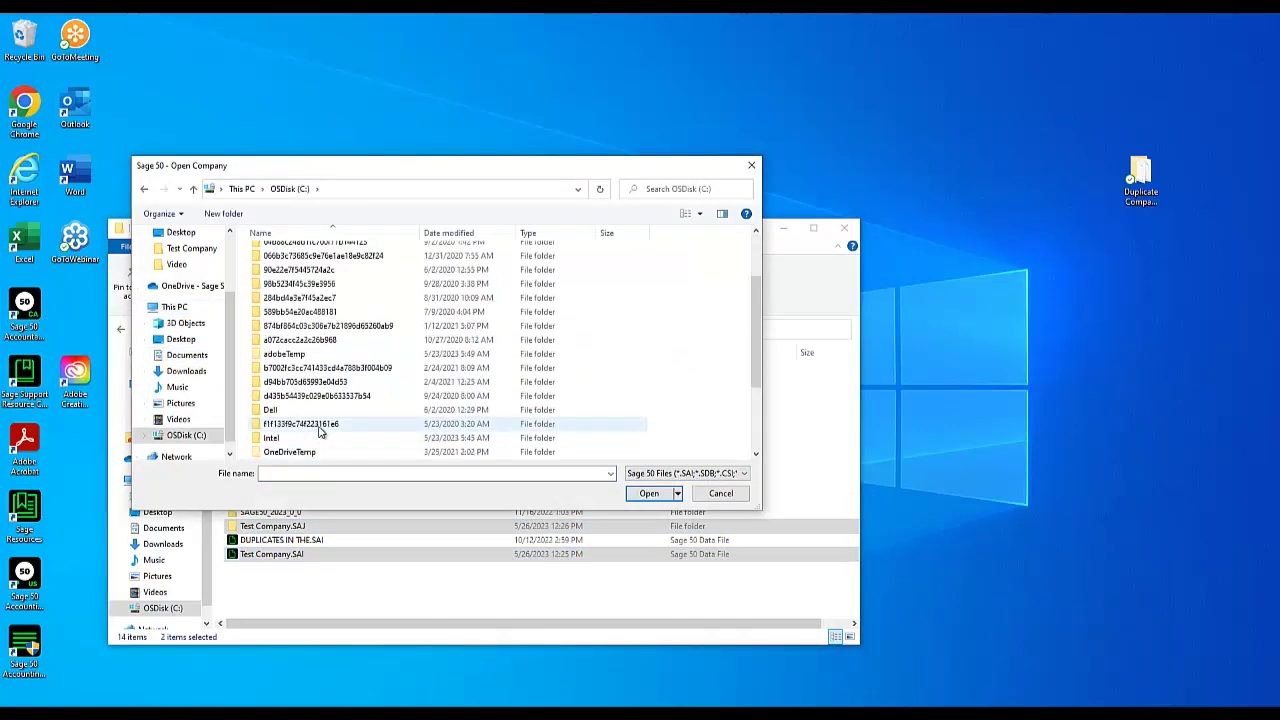
double_click(320, 428)
left_click(295, 434)
left_click(644, 496)
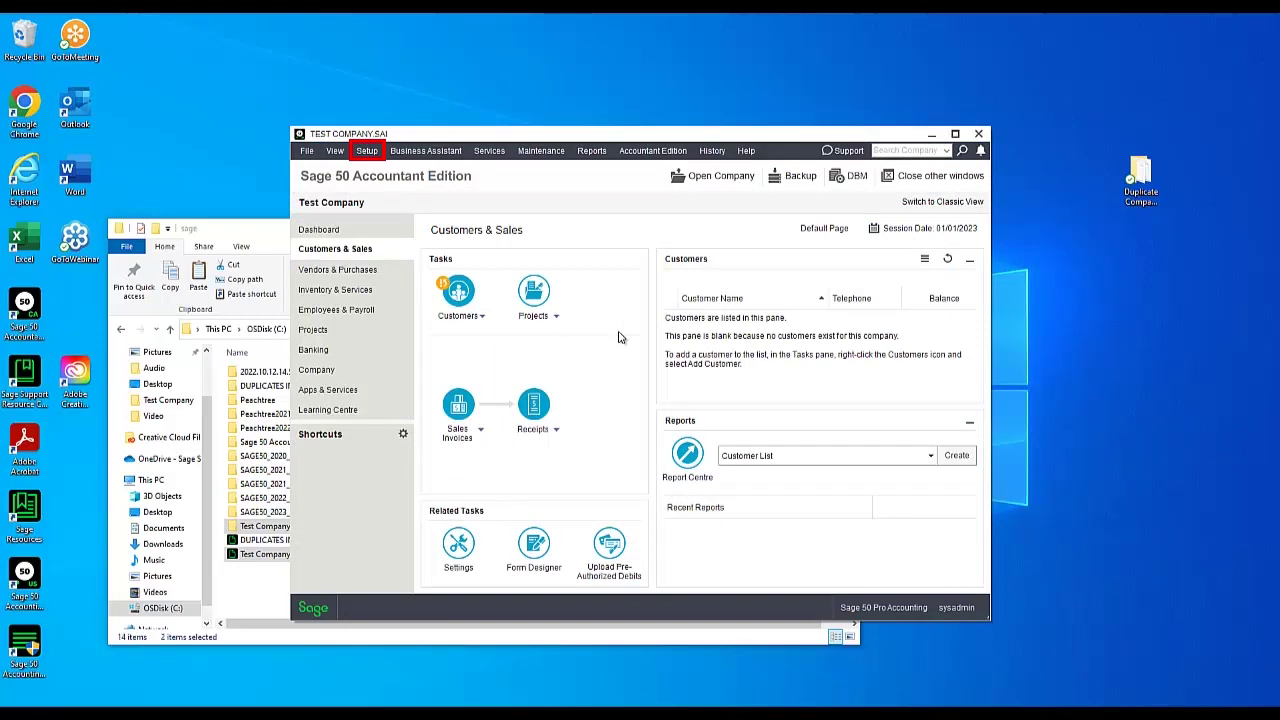
Step: In Settings > Backup, change the automatic backup schedule from Every Monday to Daily
left_click(367, 150)
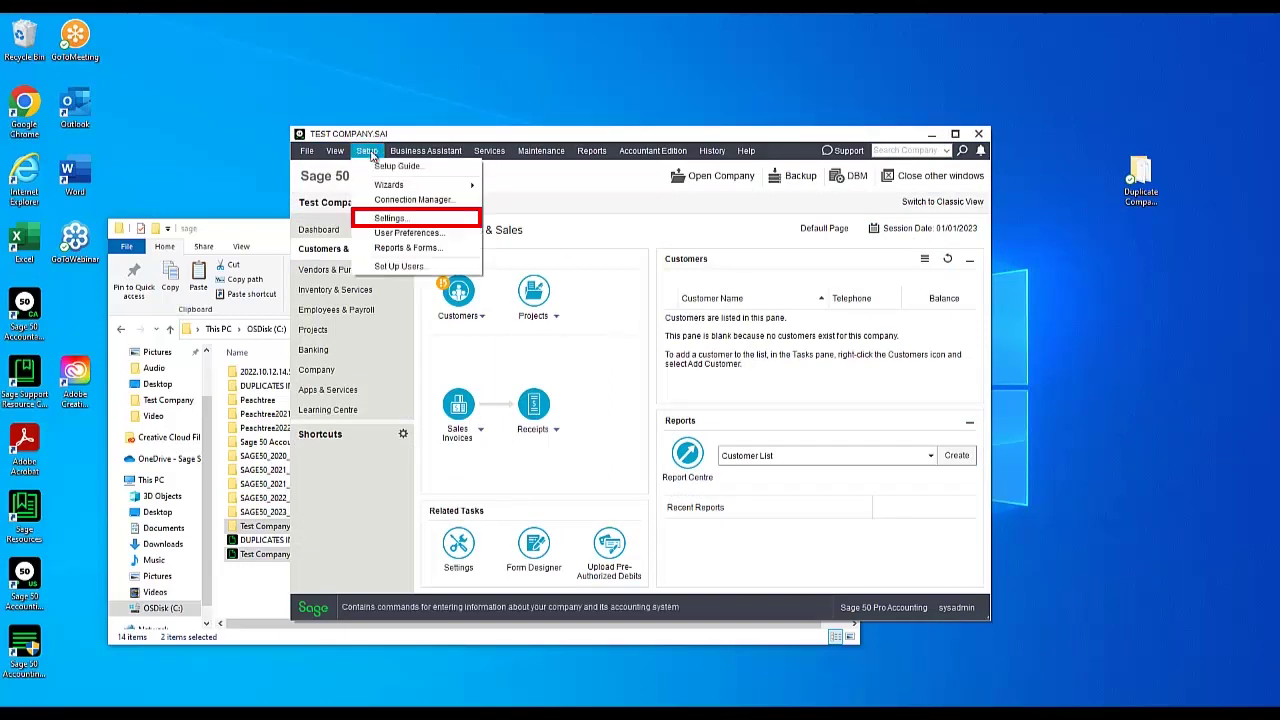
left_click(393, 220)
left_click(340, 186)
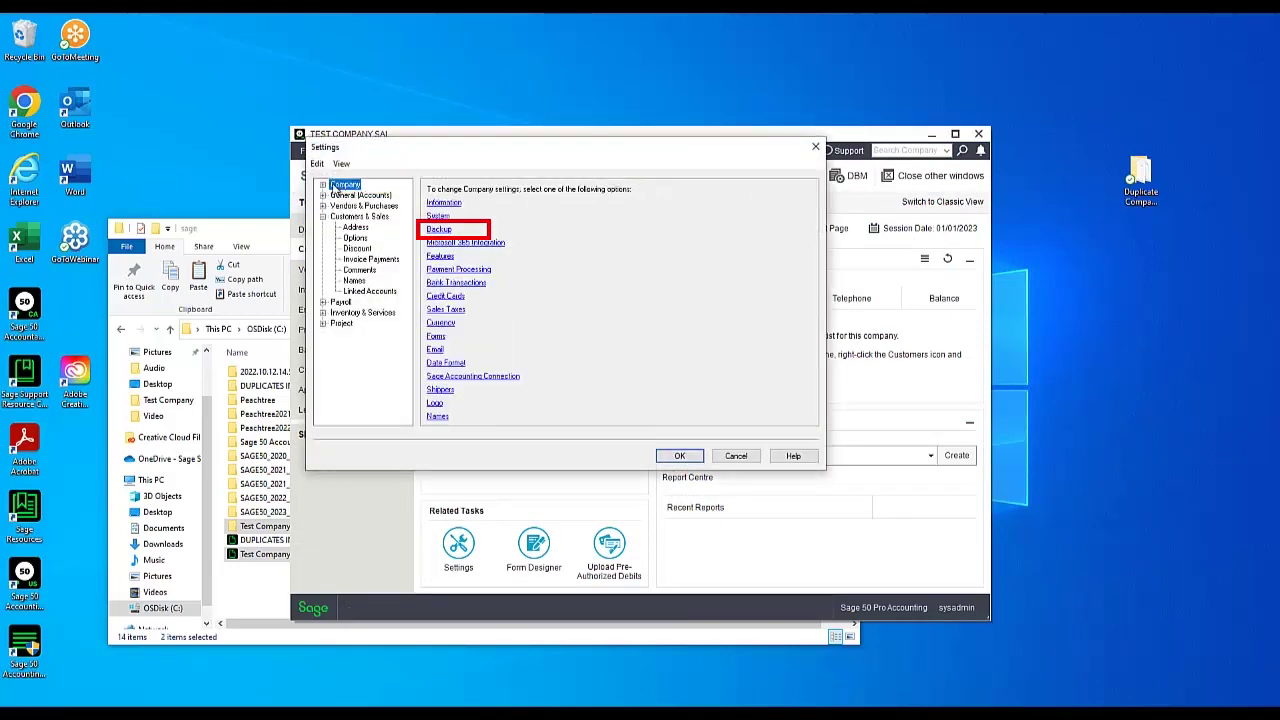
left_click(437, 230)
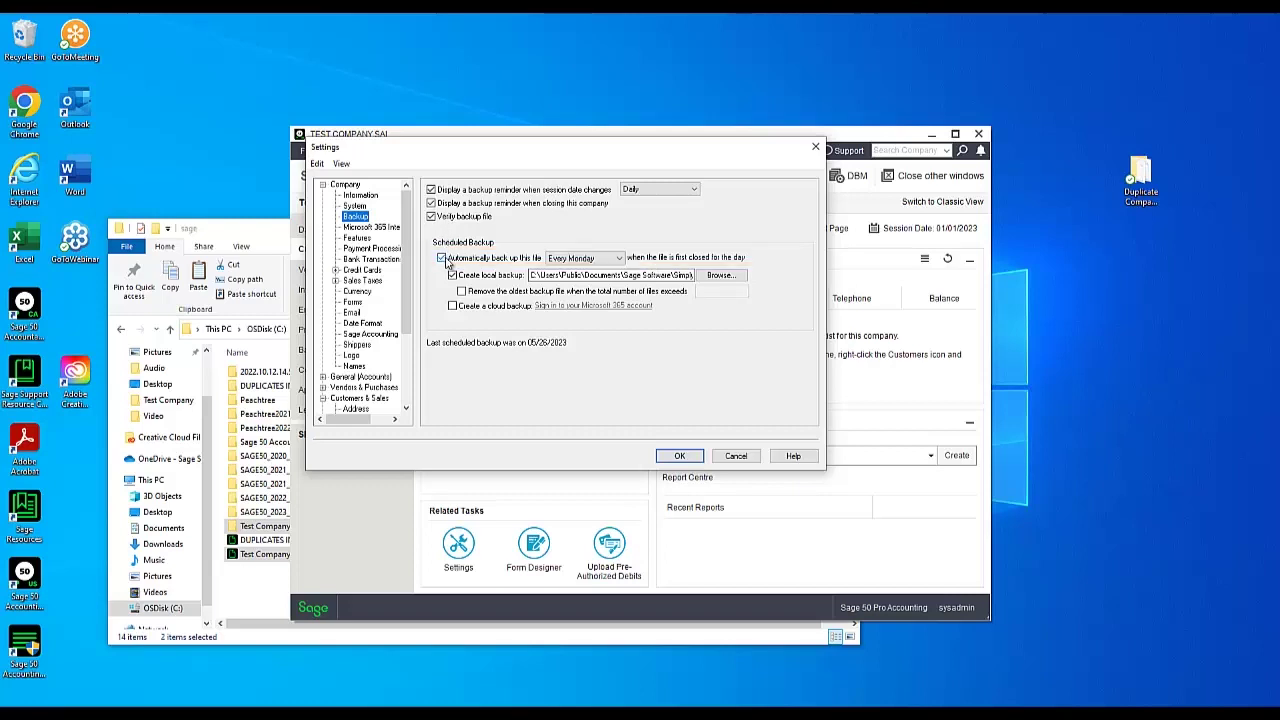
left_click(616, 262)
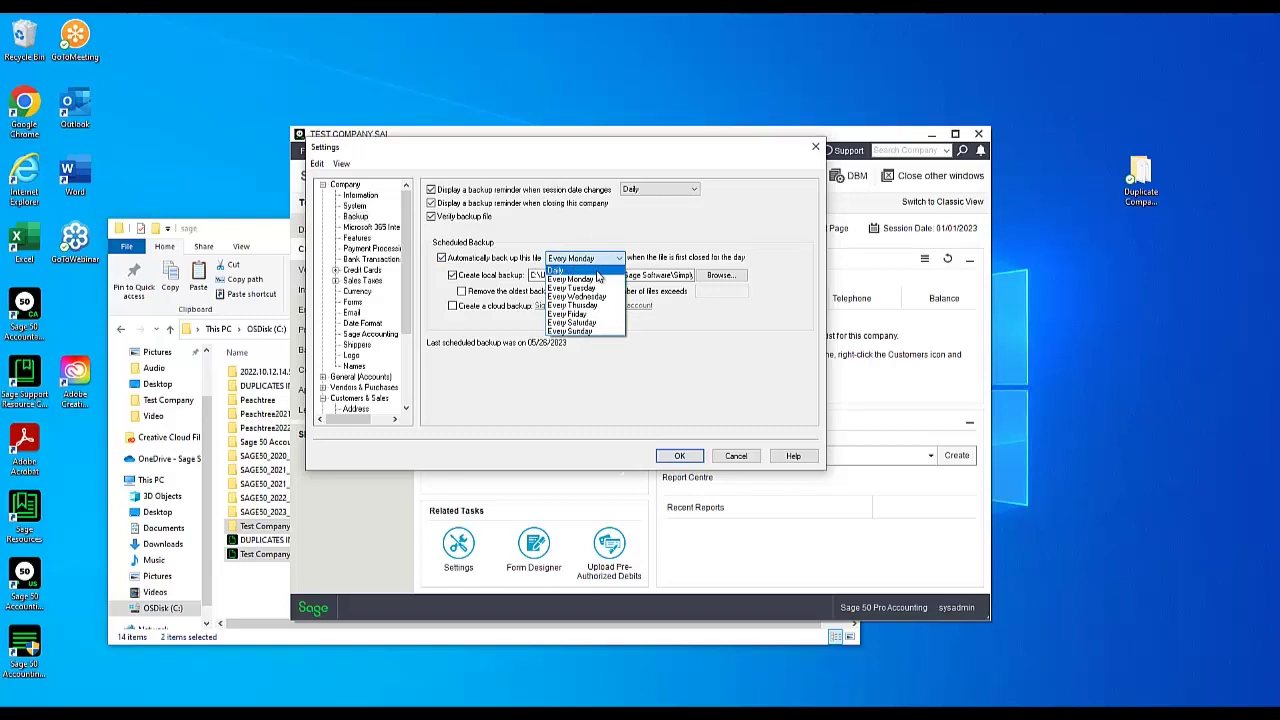
left_click(597, 270)
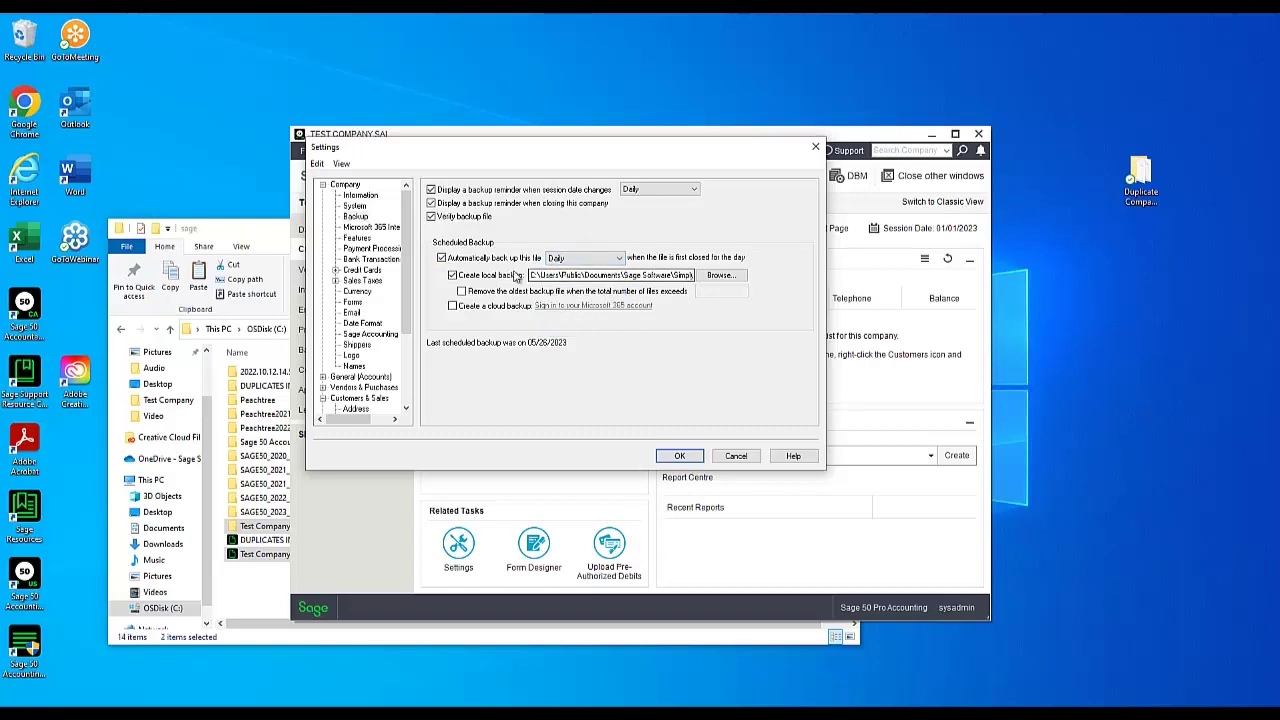
Step: Set the local backup folder to backups\2022\Test Company and save the settings
left_click(717, 276)
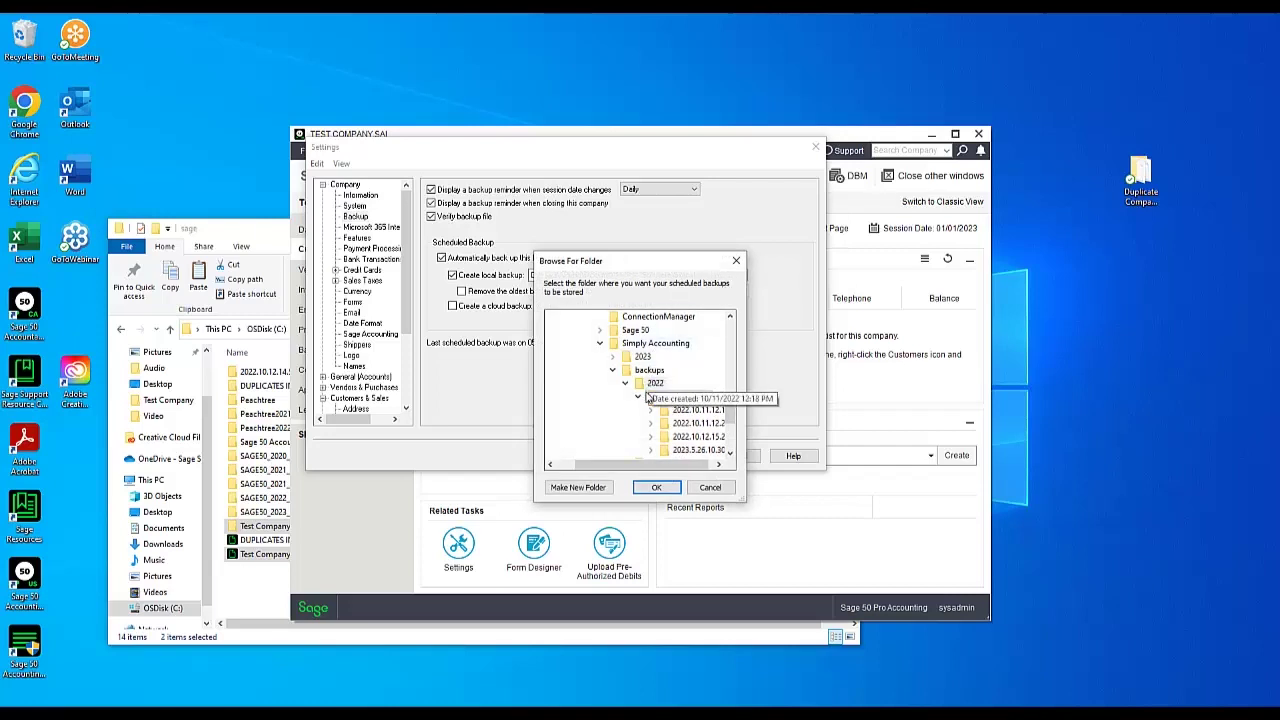
scroll(645, 407, "down", 1)
scroll(645, 405, "up", 2)
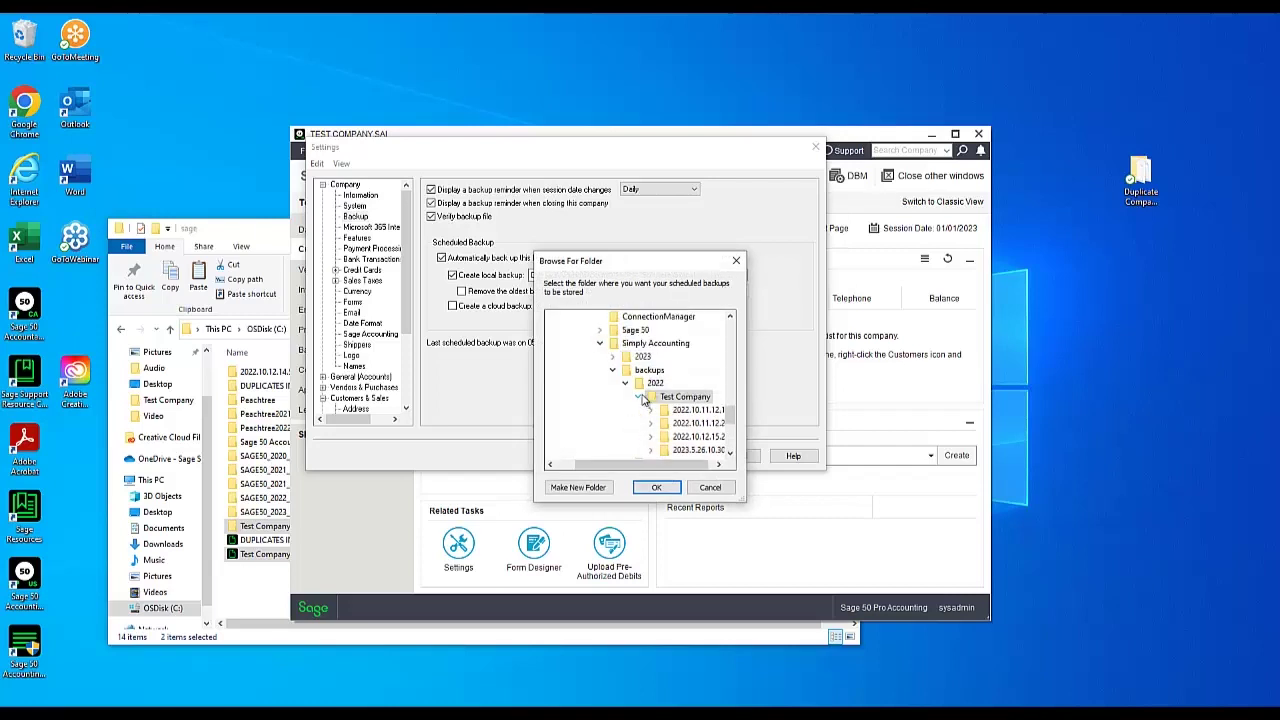
scroll(643, 400, "up", 1)
scroll(643, 400, "up", 1)
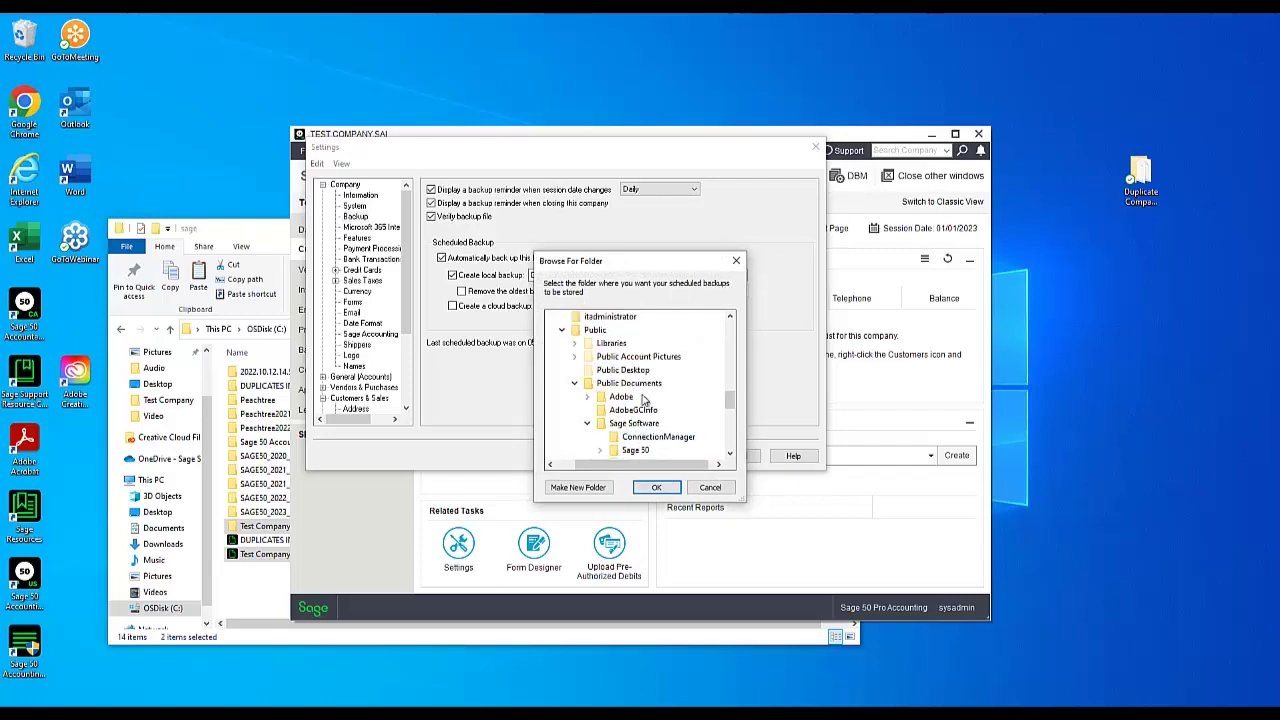
scroll(643, 400, "up", 1)
scroll(643, 400, "up", 1)
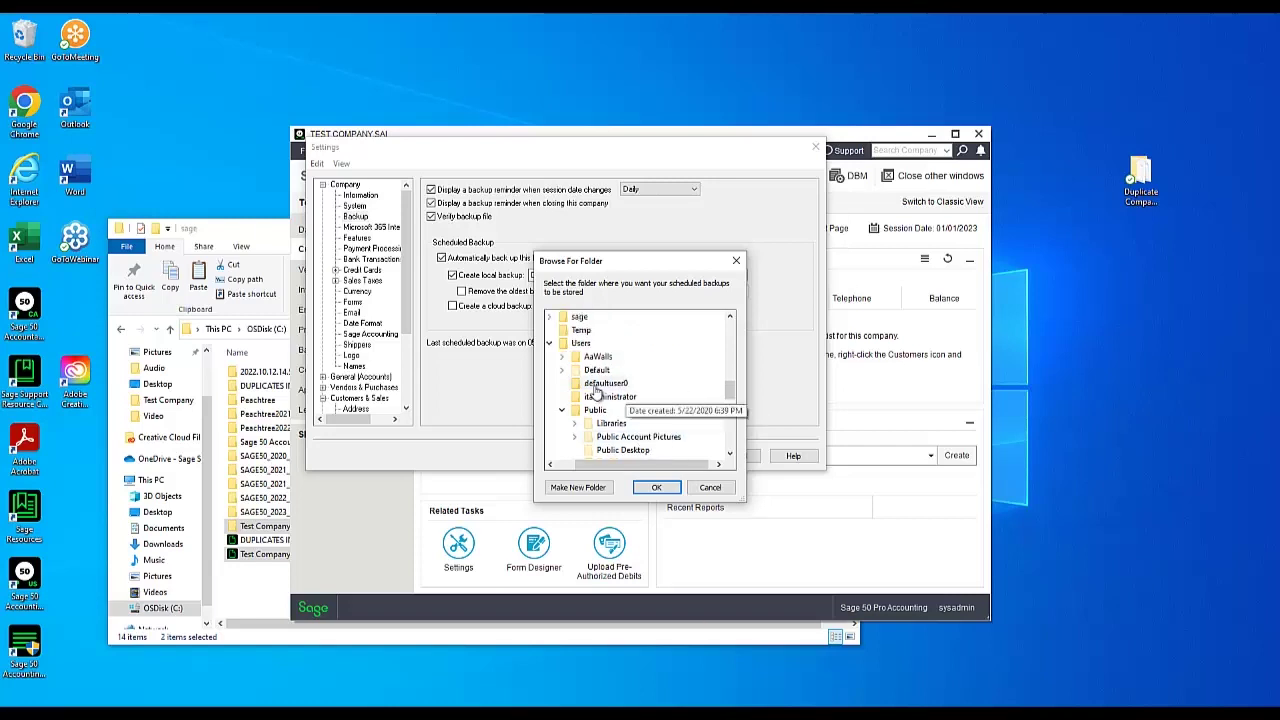
scroll(600, 393, "down", 3)
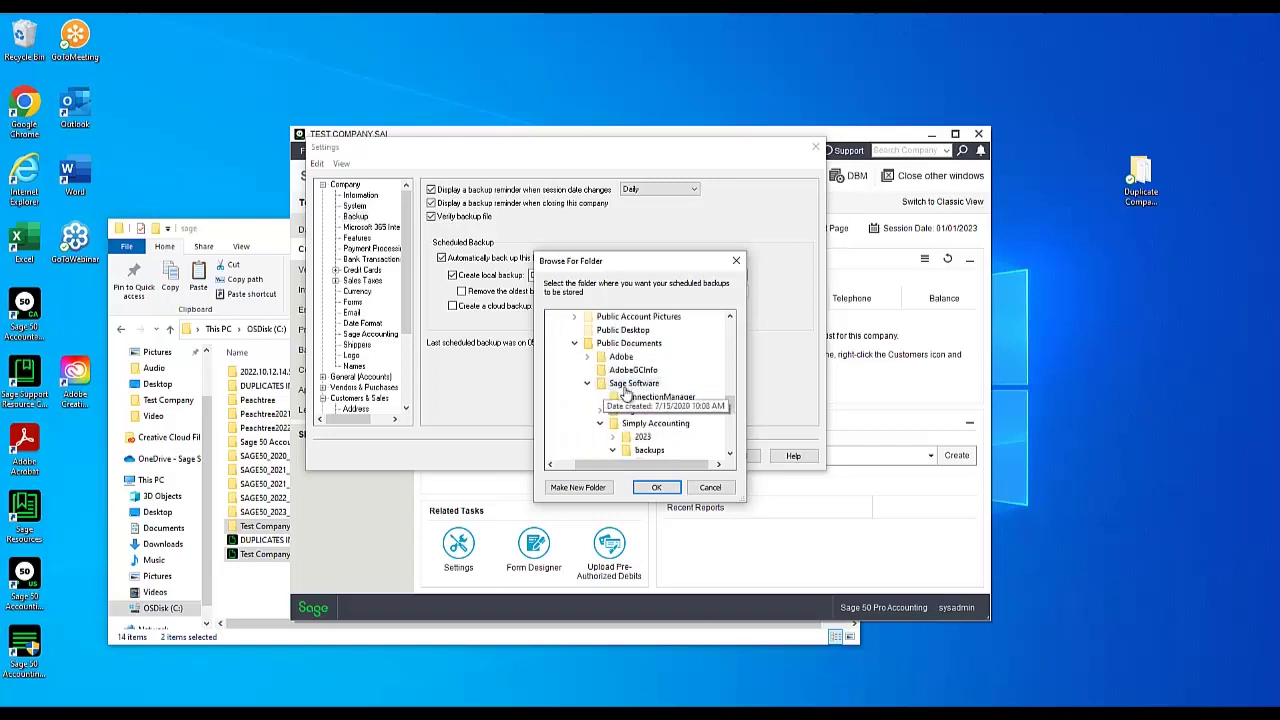
scroll(640, 396, "down", 3)
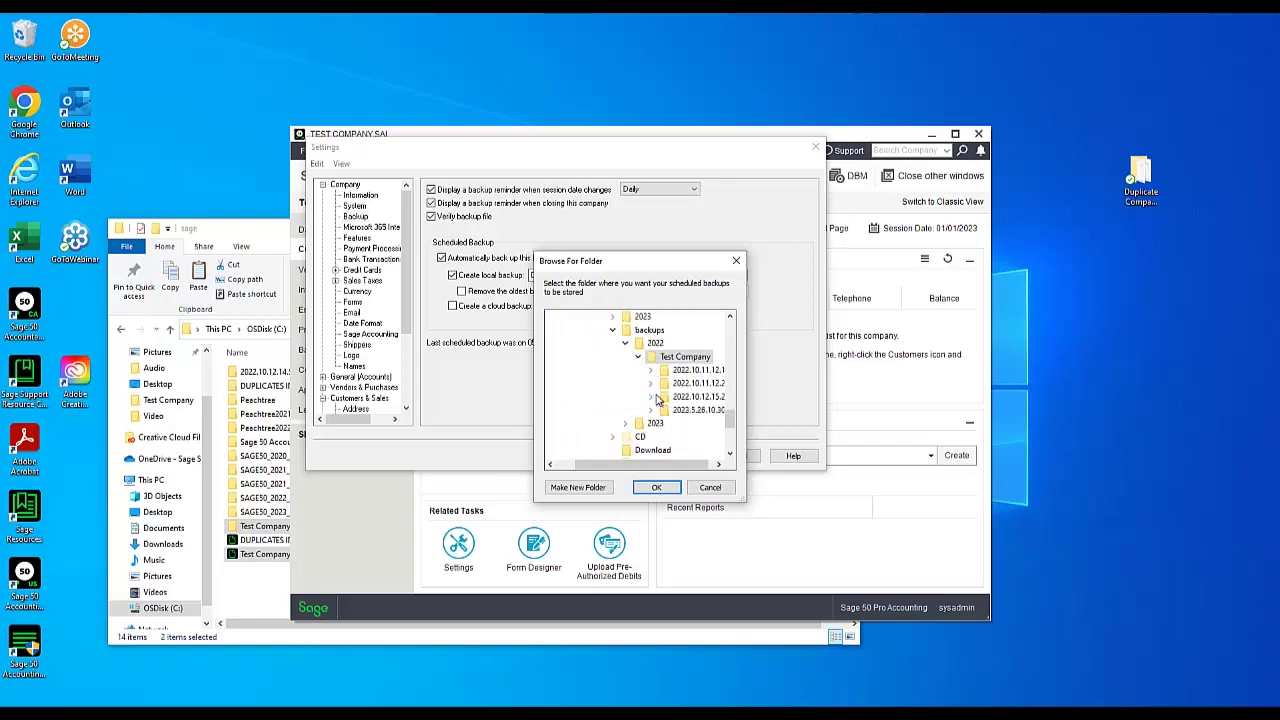
left_click(651, 491)
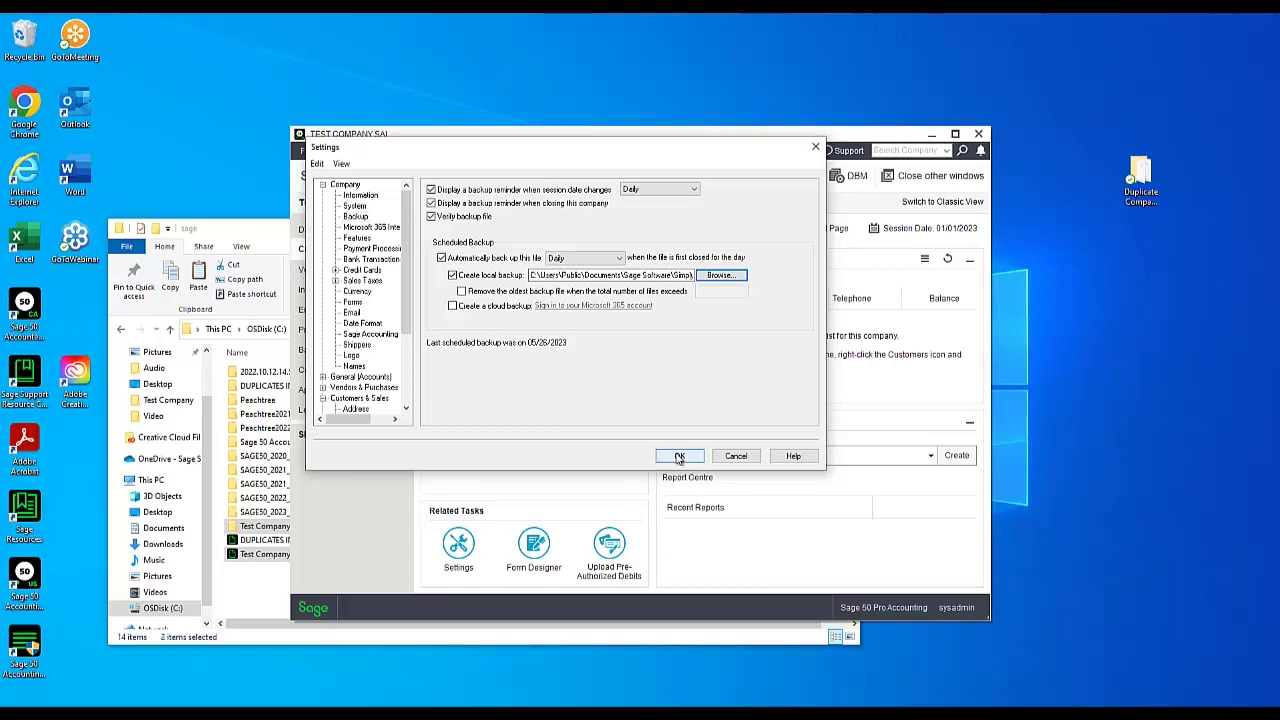
left_click(679, 456)
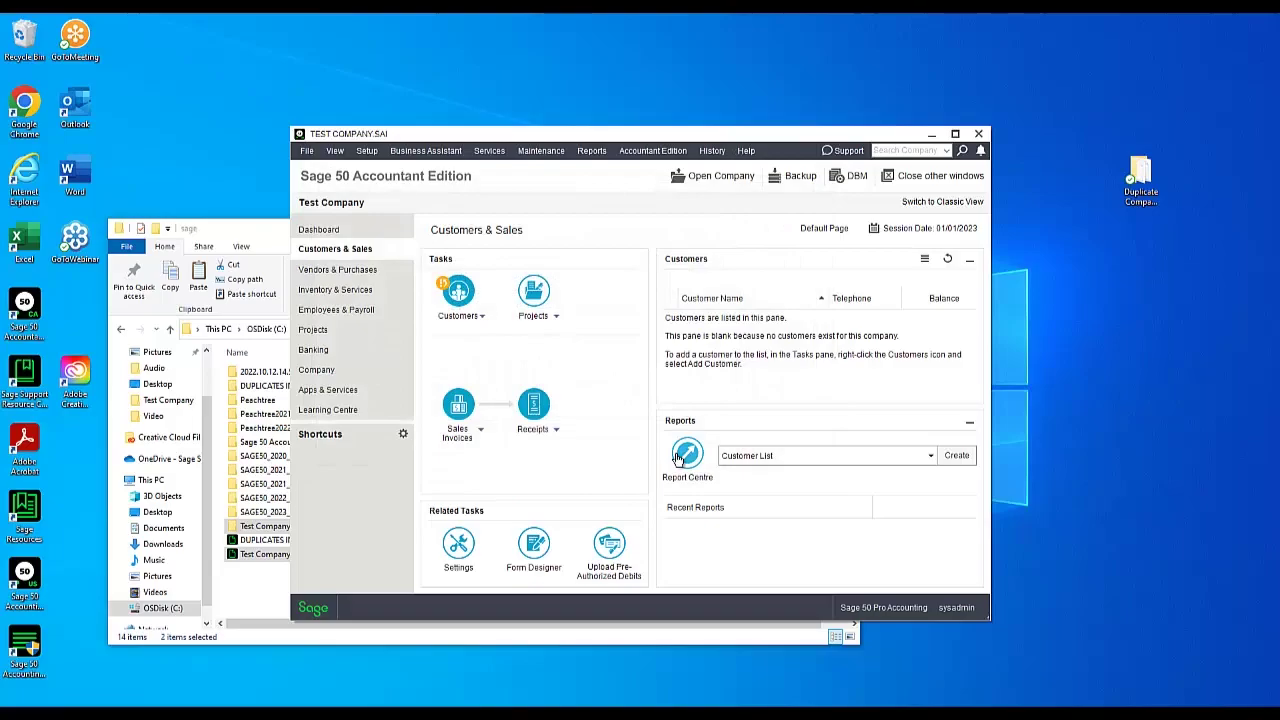